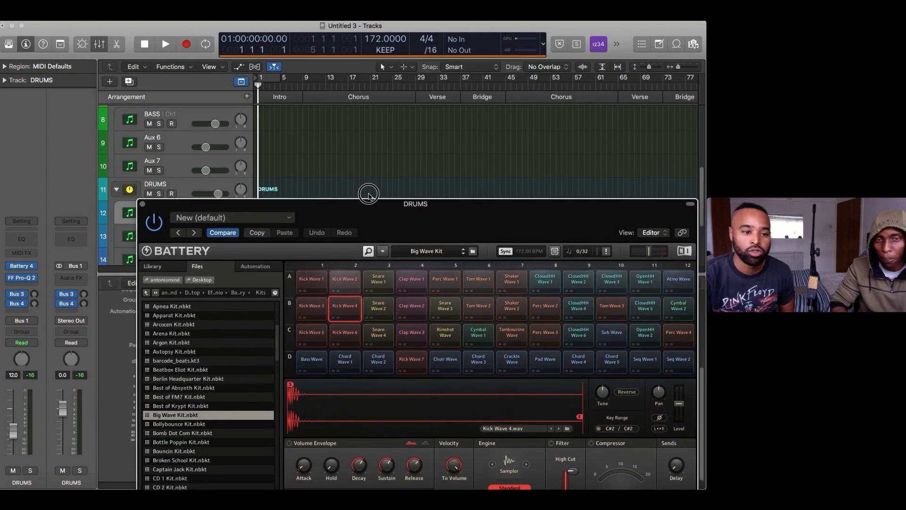
pyautogui.moveTo(368, 194); pyautogui.dragTo(325, 177)
pyautogui.scroll(5, 281, 141)
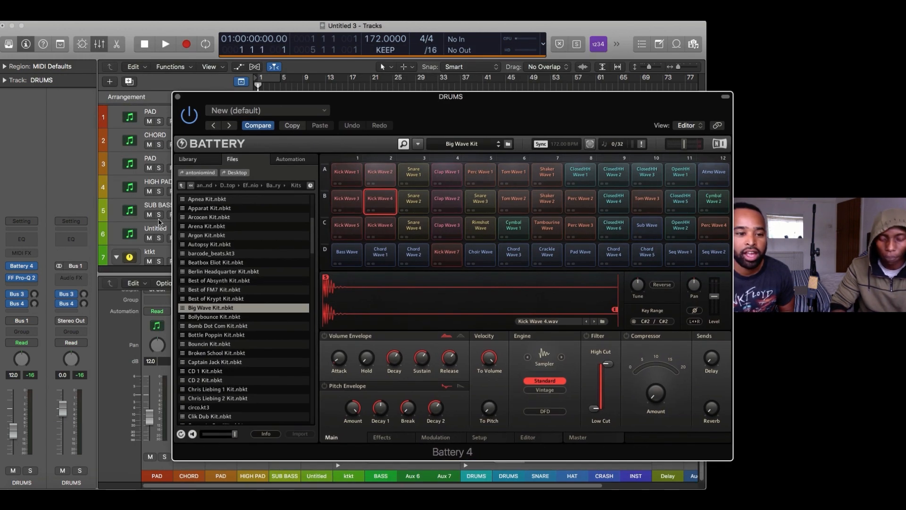
pyautogui.scroll(-9, 159, 221)
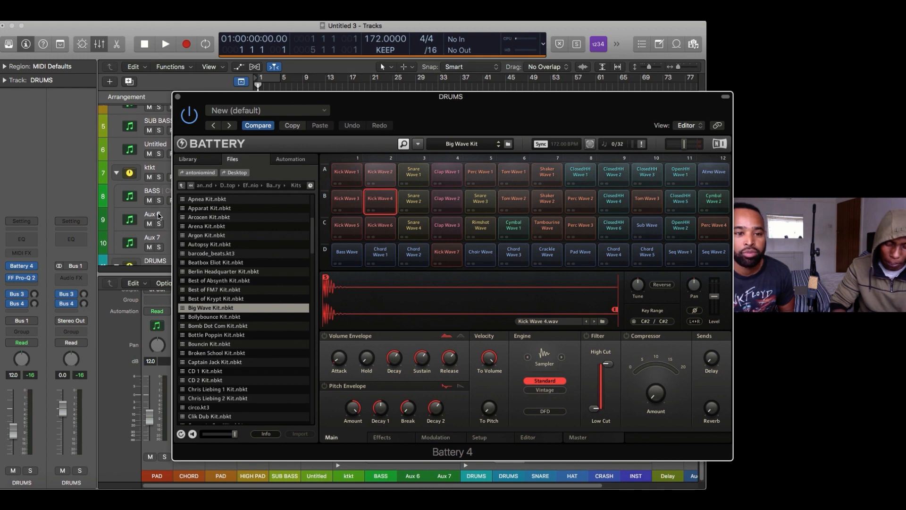
pyautogui.scroll(5, 159, 221)
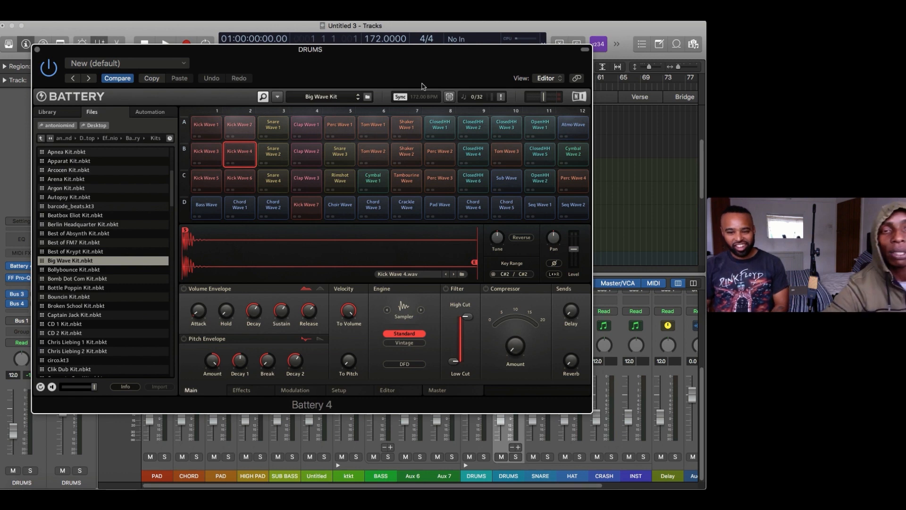
# Move the Battery window clear of the timeline and turn on the cycle range from bar 1 to bar 5
pyautogui.moveTo(382, 53); pyautogui.dragTo(403, 185)
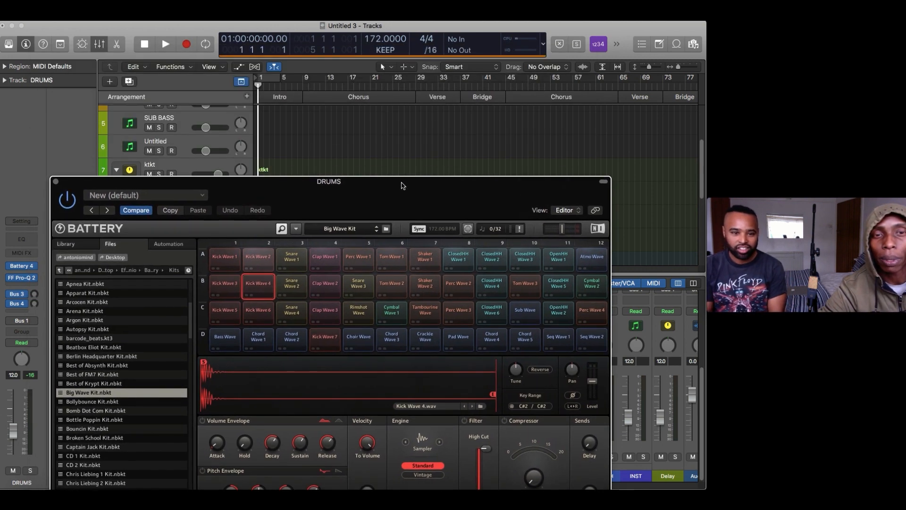
pyautogui.click(277, 80)
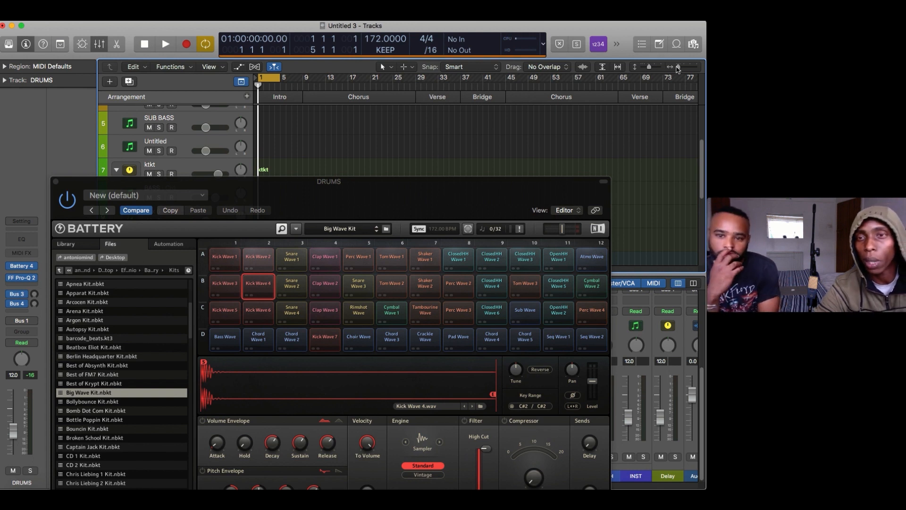
pyautogui.moveTo(678, 69); pyautogui.dragTo(683, 68)
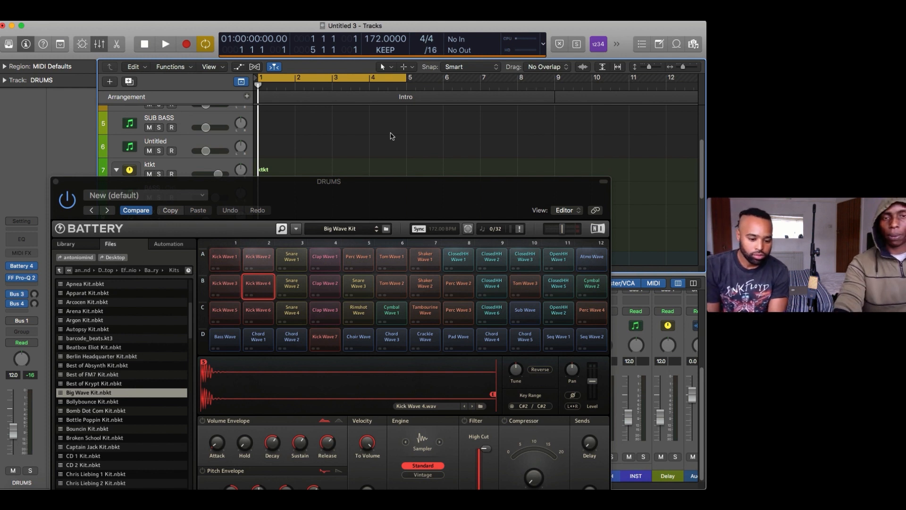
pyautogui.press('space')
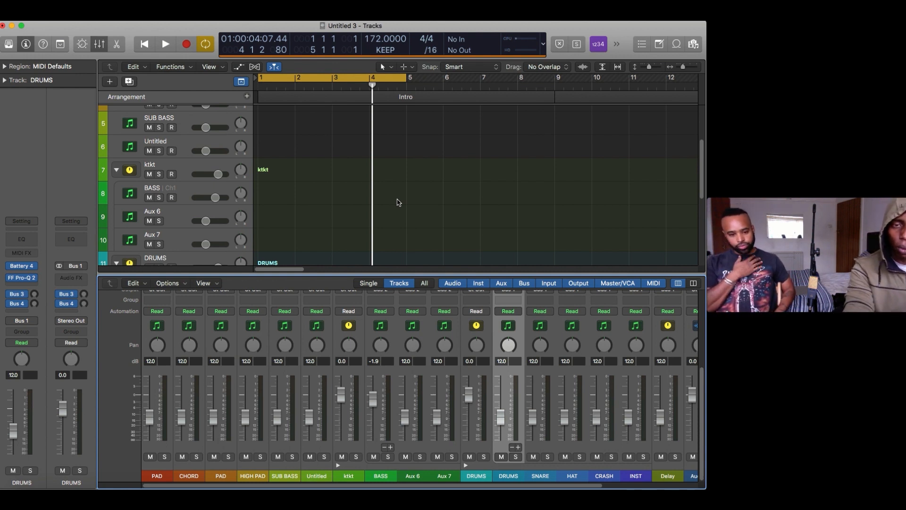
# Try to record a kick pattern on the DRUMS instrument track within the four-bar cycle
pyautogui.press('r')
pyautogui.scroll(-2, 192, 223)
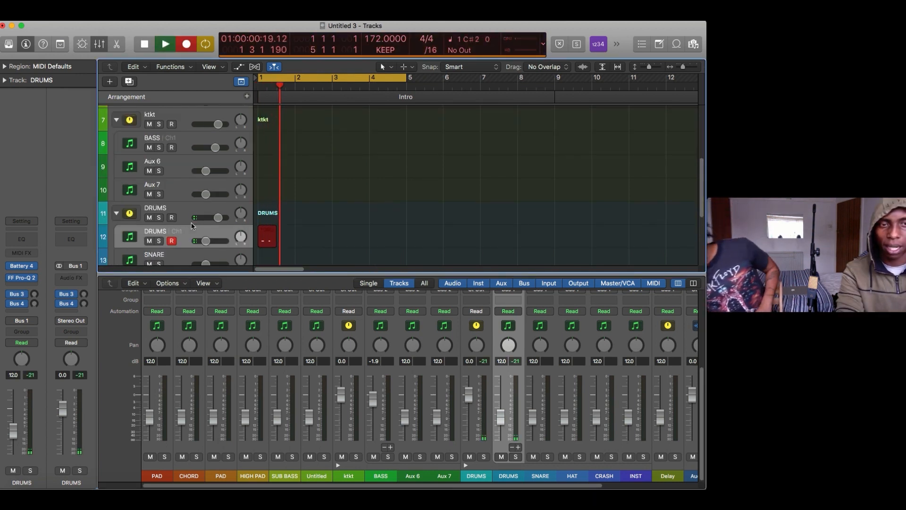
pyautogui.press('space')
pyautogui.press('space')
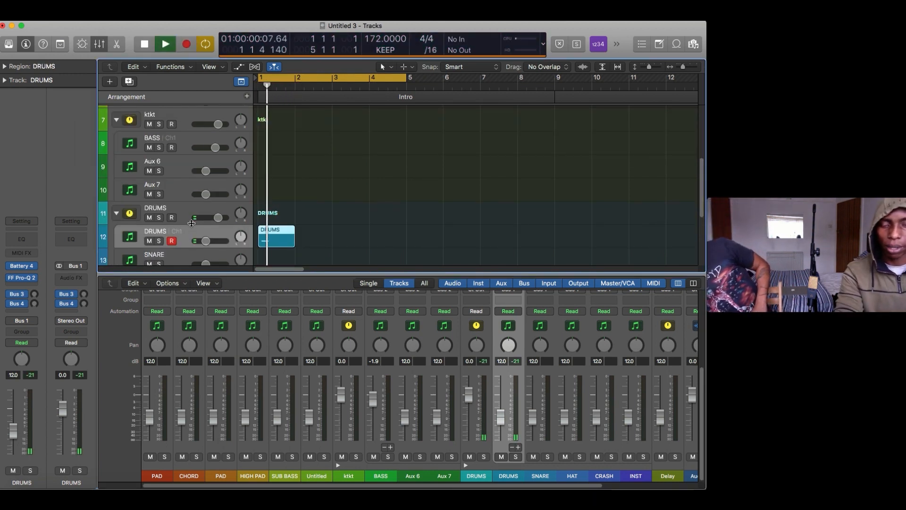
pyautogui.press('r')
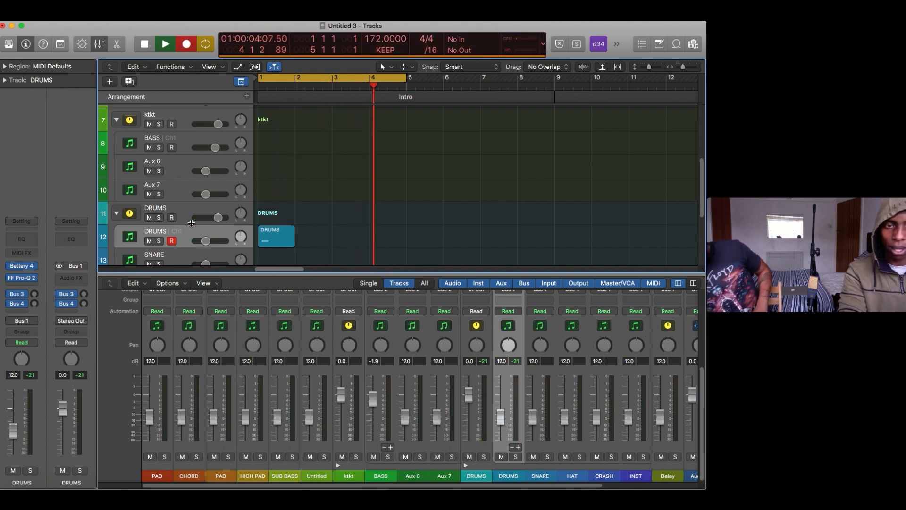
pyautogui.press('space')
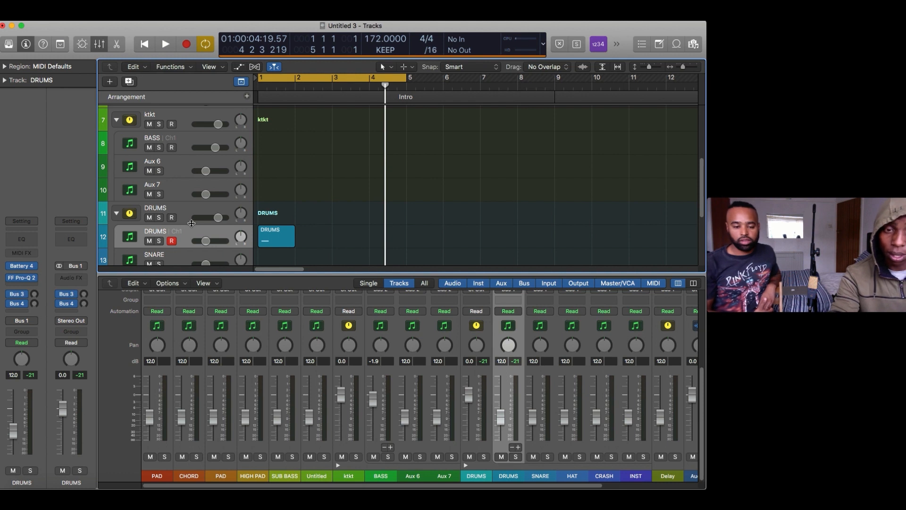
# Delete the short recorded region at bar 1 of the DRUMS instrument track, keeping the track
pyautogui.press('super+BackSpace')
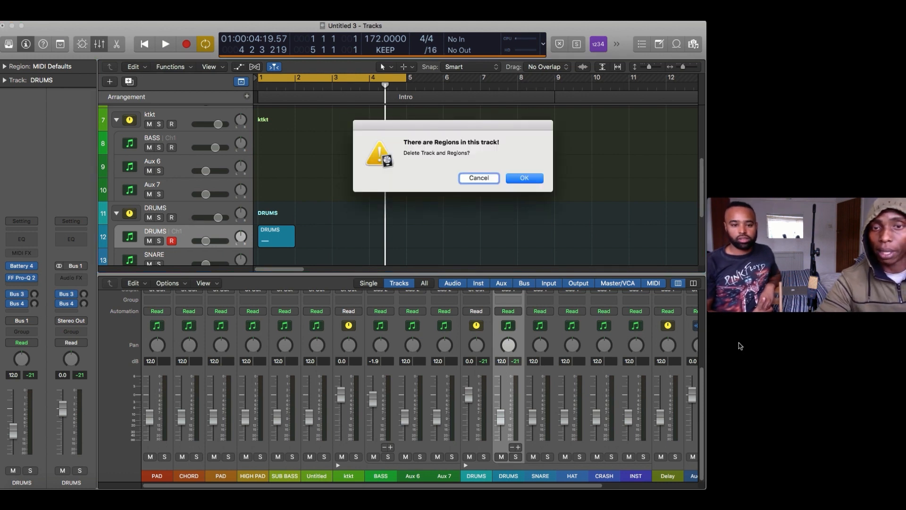
pyautogui.click(475, 175)
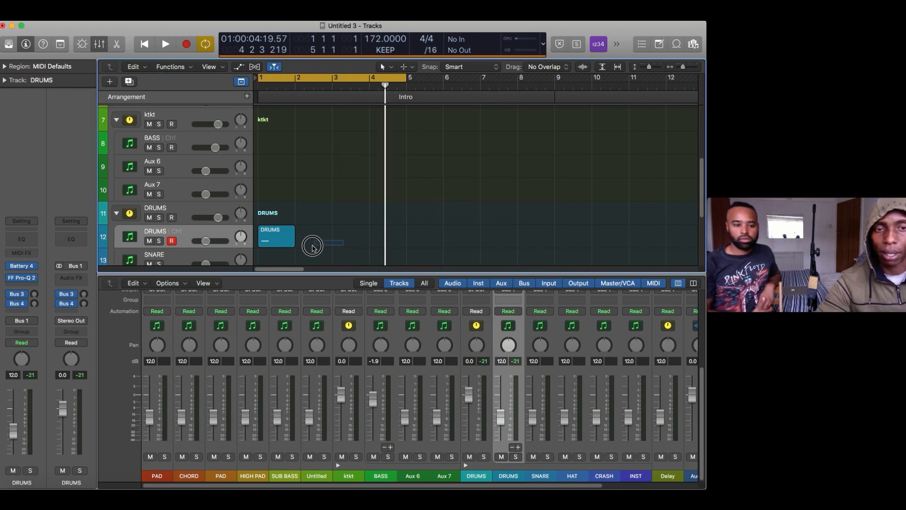
pyautogui.moveTo(313, 246); pyautogui.dragTo(289, 257)
pyautogui.press('BackSpace')
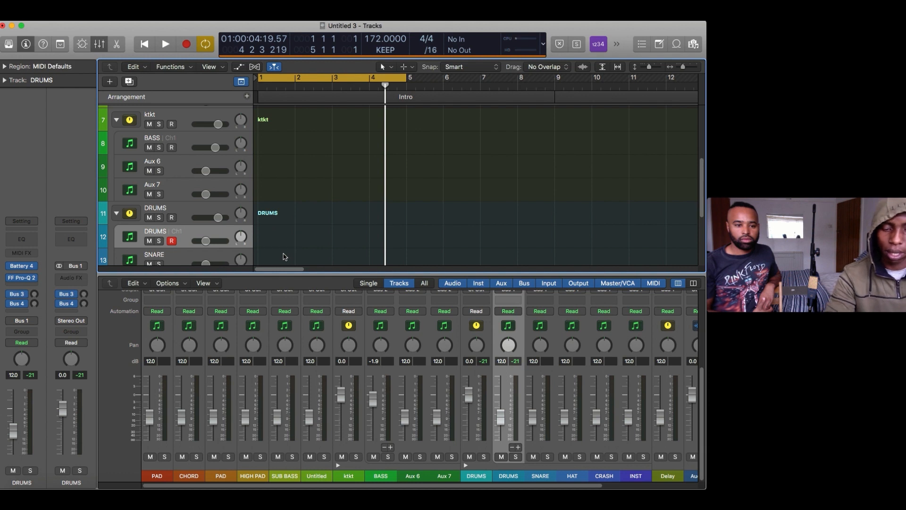
# Record a four-bar kick pattern on the DRUMS instrument track from bar 1 to bar 5
pyautogui.press('space')
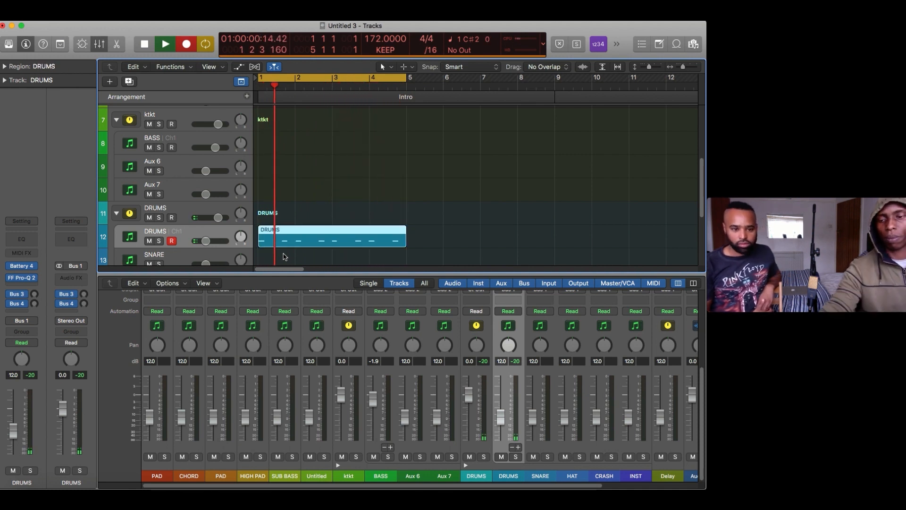
pyautogui.click(160, 46)
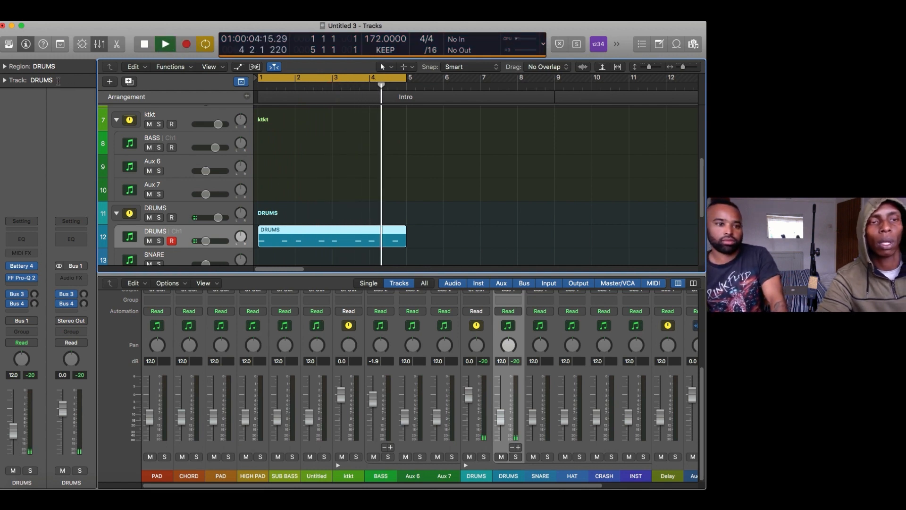
# Set the recorded DRUMS region's quantize to 1/8 Note
pyautogui.click(4, 67)
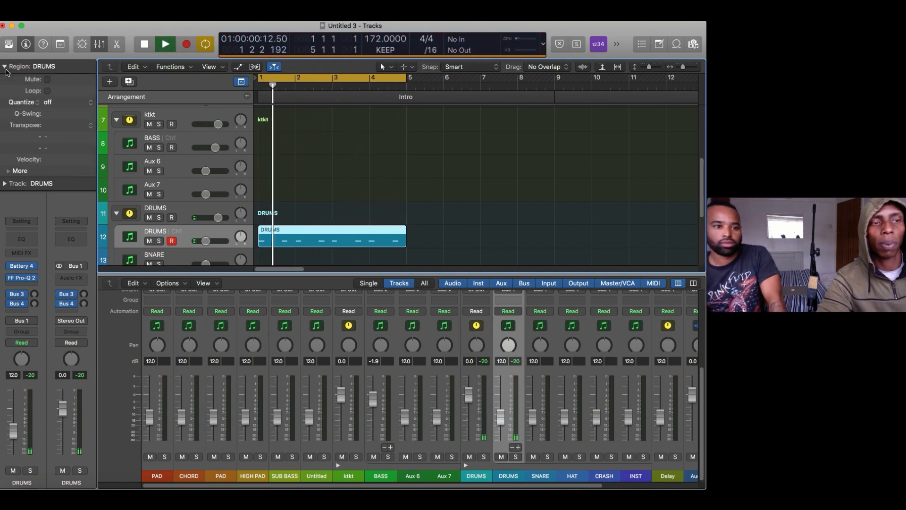
pyautogui.click(68, 104)
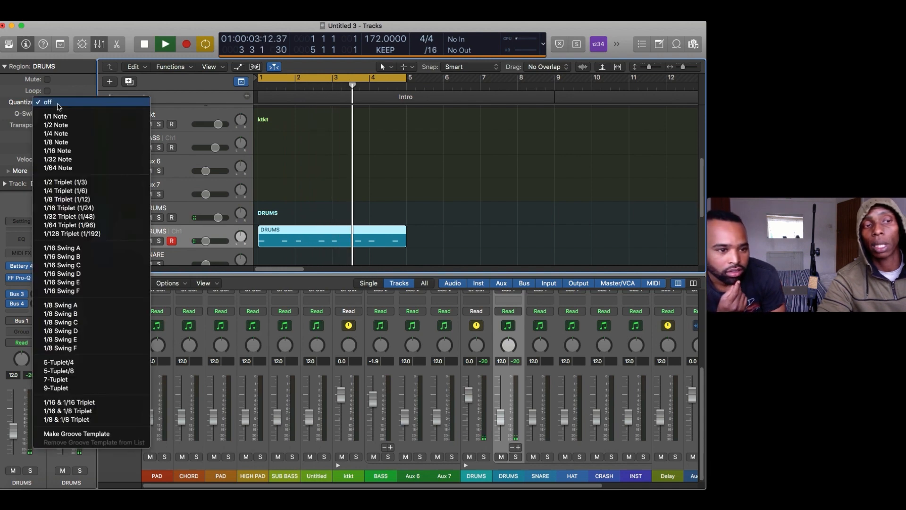
pyautogui.click(69, 143)
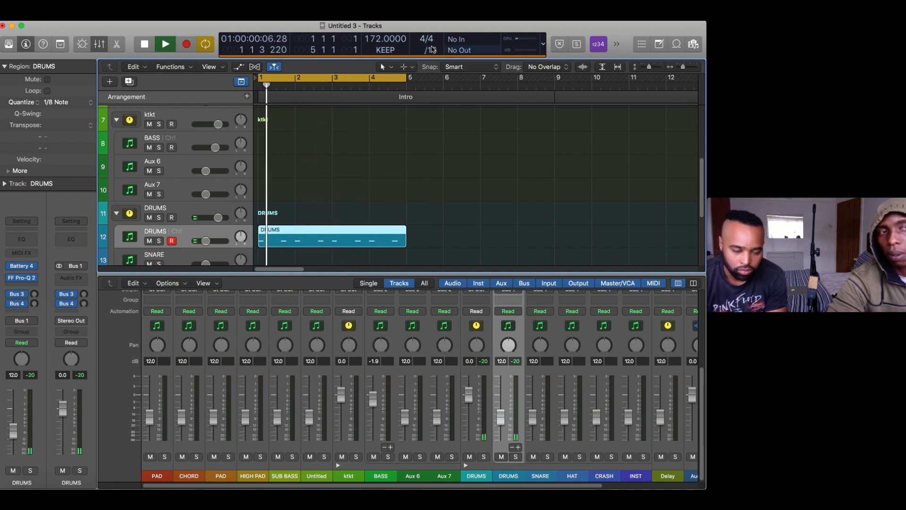
# Turn the DRUMS region's quantize off to compare the timing during playback, and set it back to 1/8 Note
pyautogui.click(70, 105)
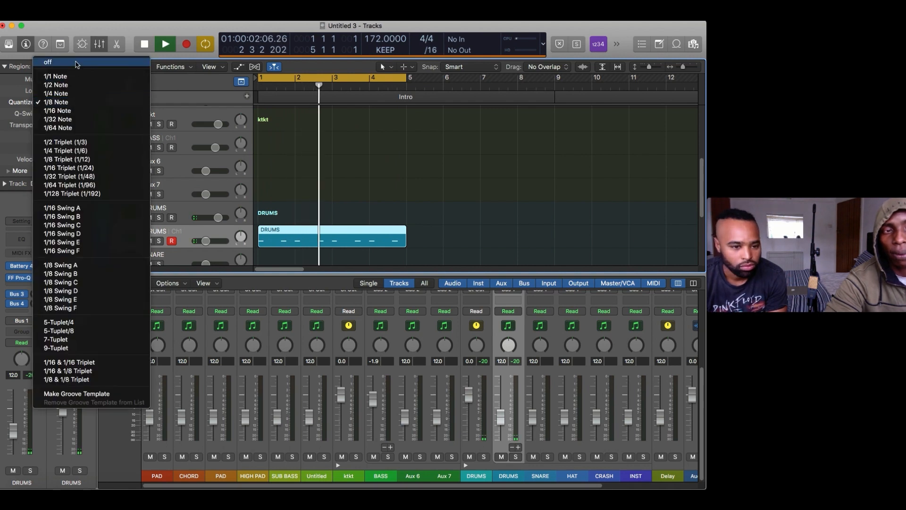
pyautogui.click(80, 63)
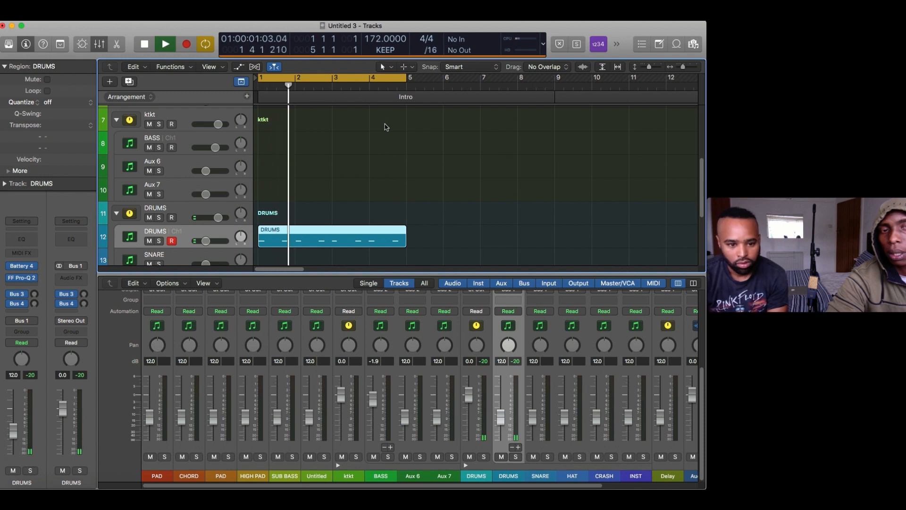
pyautogui.click(59, 102)
pyautogui.click(65, 142)
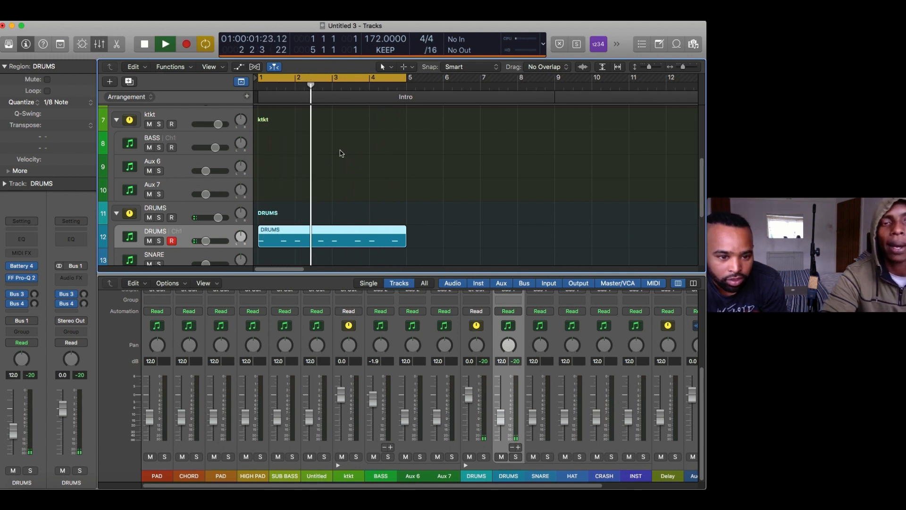
# Record a four-bar snare pattern on the SNARE track from bar 1 to bar 5
pyautogui.scroll(-2, 321, 128)
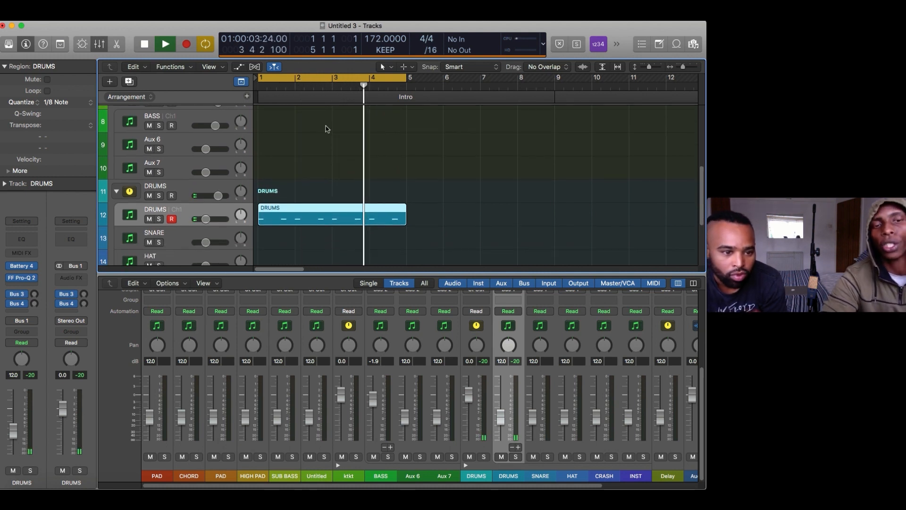
pyautogui.click(186, 236)
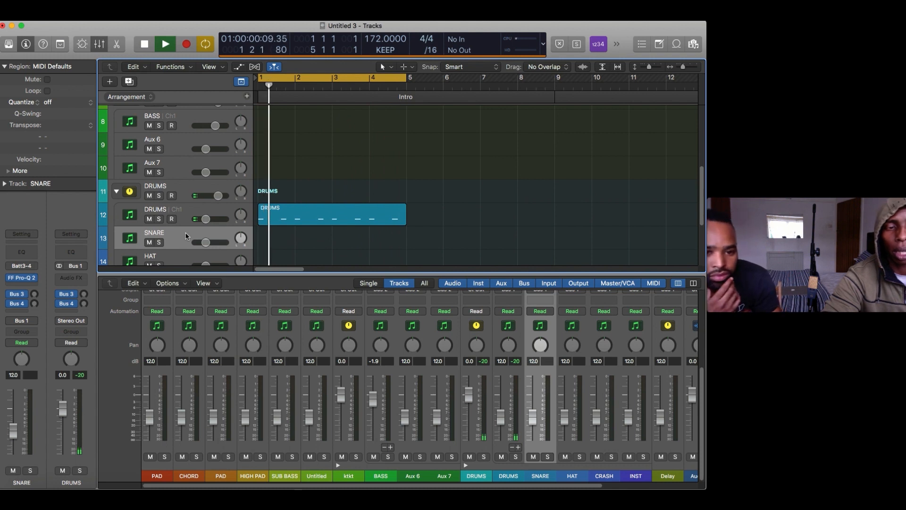
pyautogui.click(188, 210)
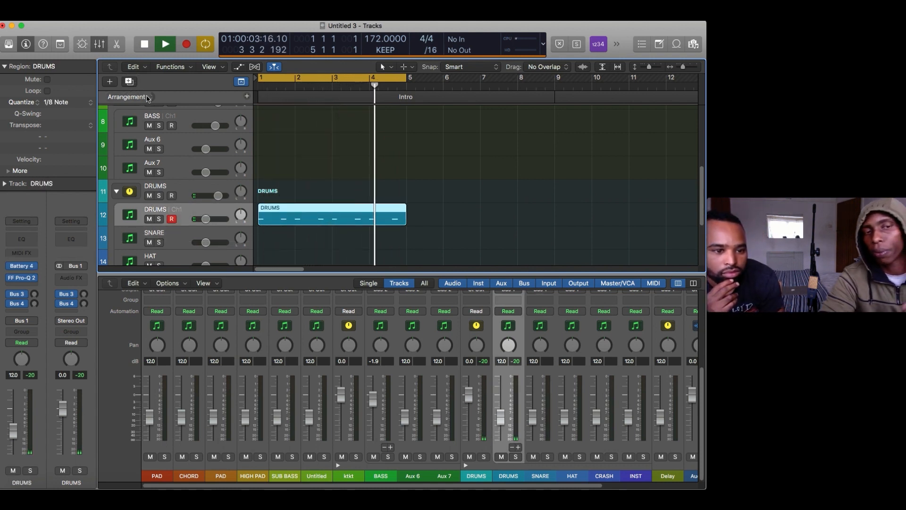
pyautogui.click(129, 81)
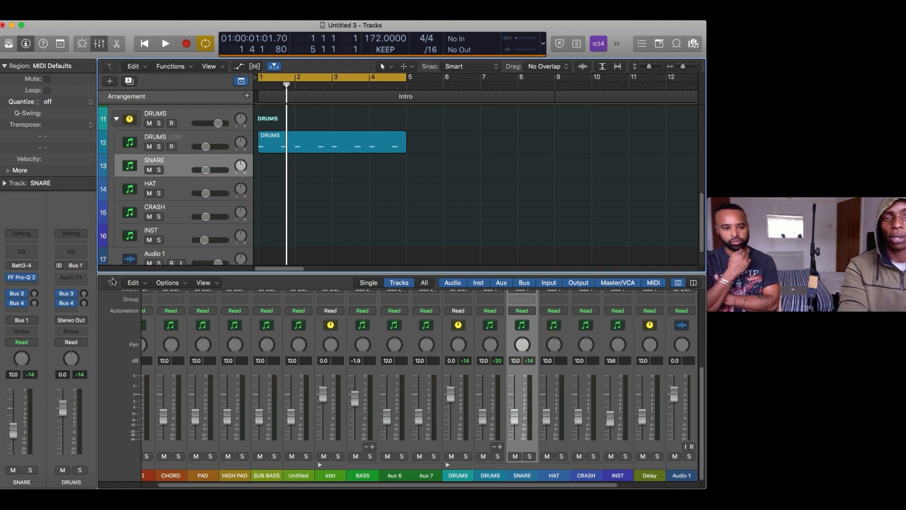
pyautogui.press('r')
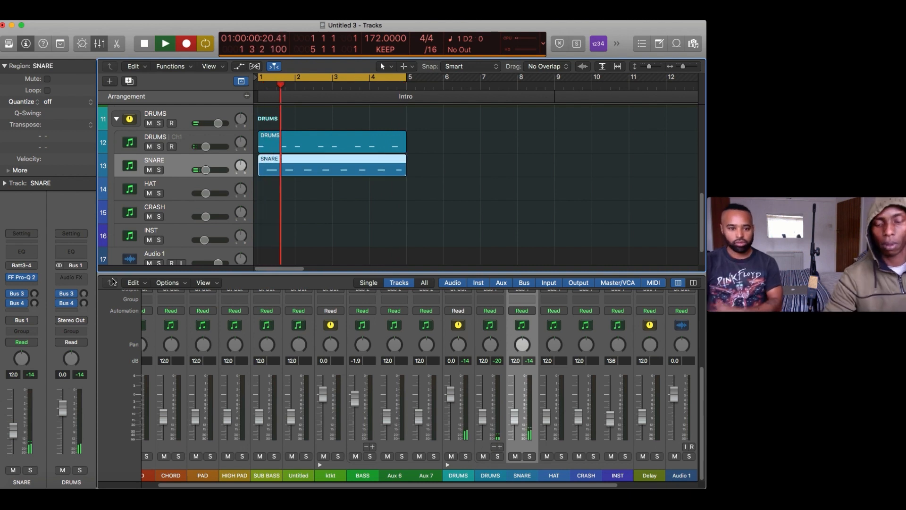
pyautogui.press('space')
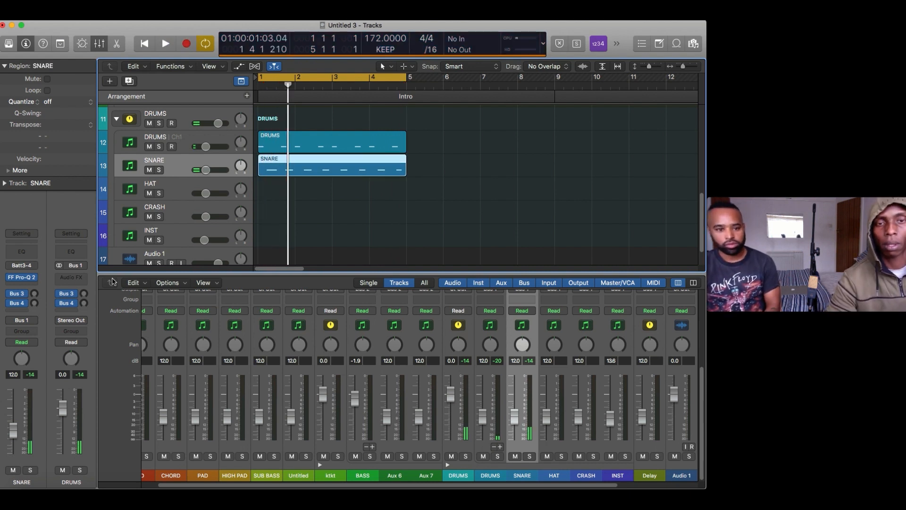
# Quantize the SNARE region to 1/8 Note and play it back with the kick pattern
pyautogui.click(62, 103)
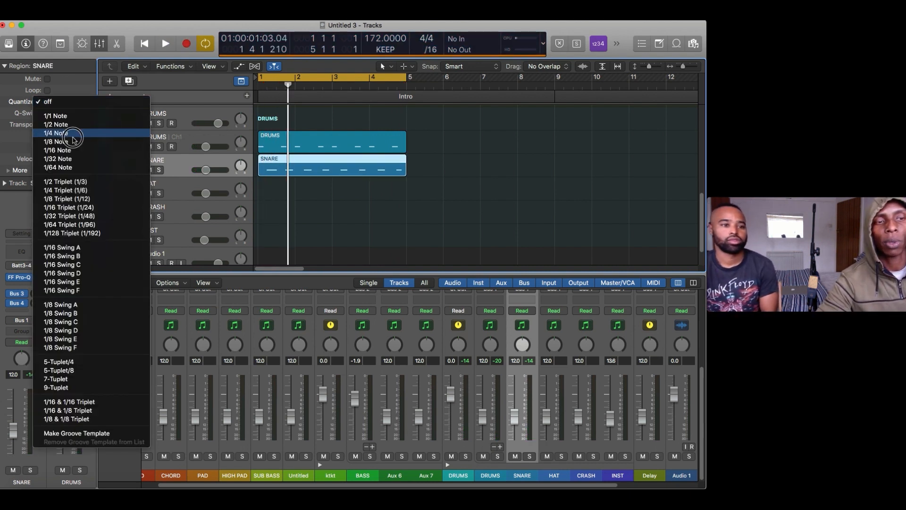
pyautogui.click(71, 142)
pyautogui.press('space')
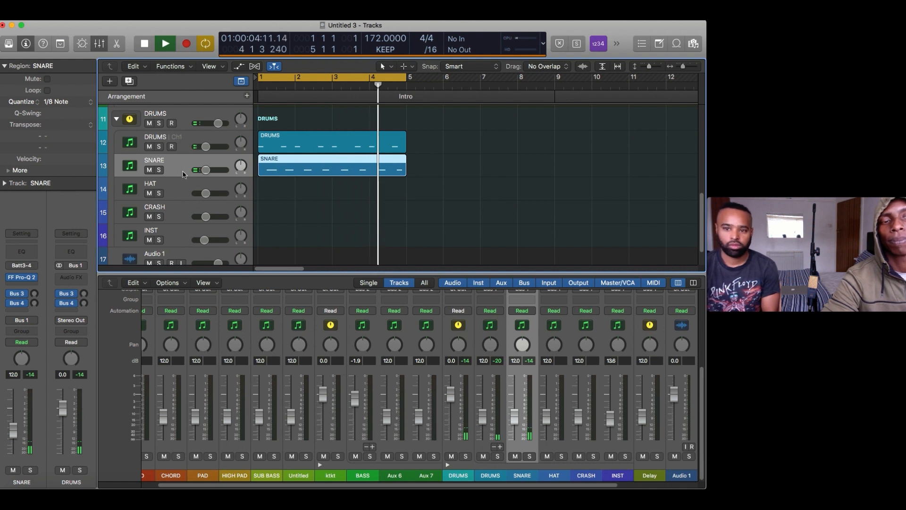
# Rehearse the hi-hat over the looped beat and record a four-bar pattern on the HAT track
pyautogui.click(188, 186)
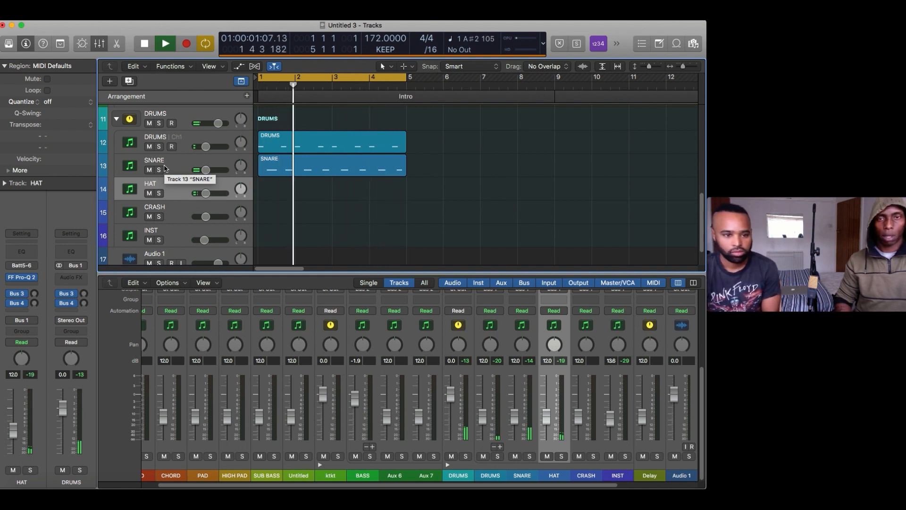
pyautogui.press('space')
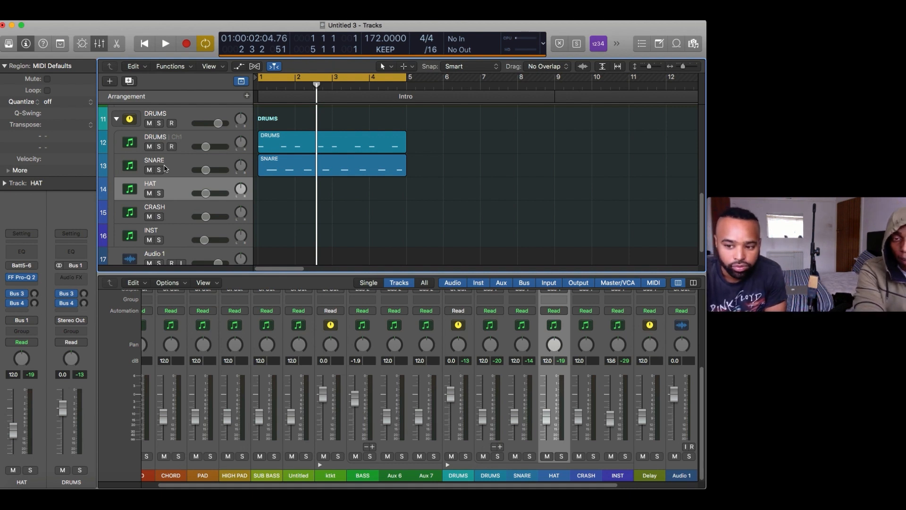
pyautogui.press('space')
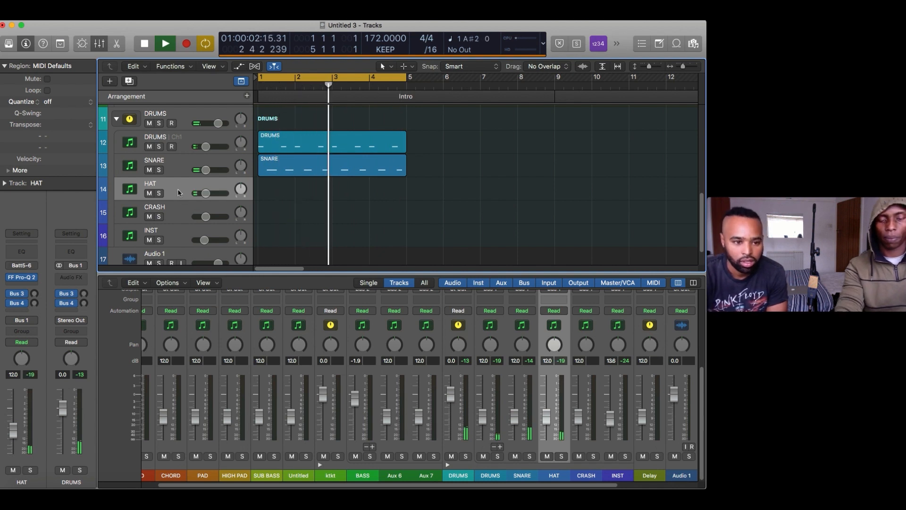
pyautogui.press('space')
pyautogui.press('r')
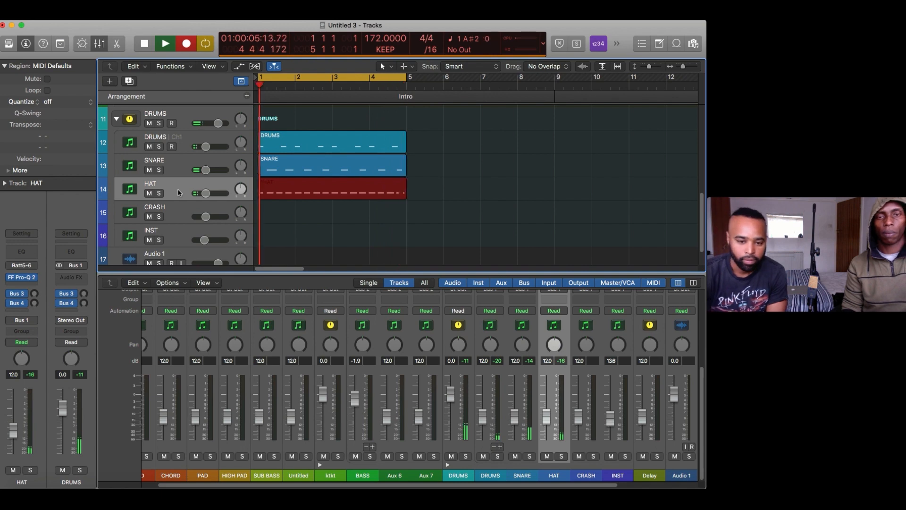
pyautogui.press('space')
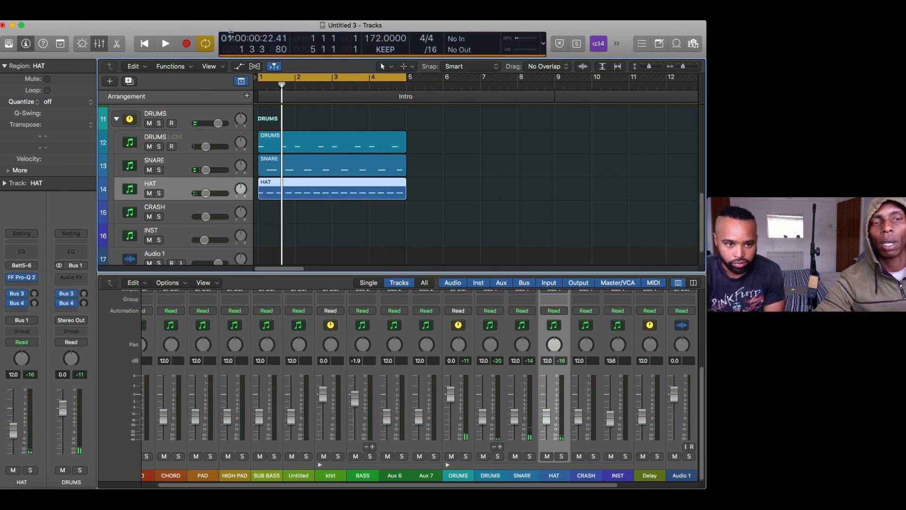
# Quantize the HAT region to 1/8 Note and play it back with the kick and snare patterns
pyautogui.click(64, 101)
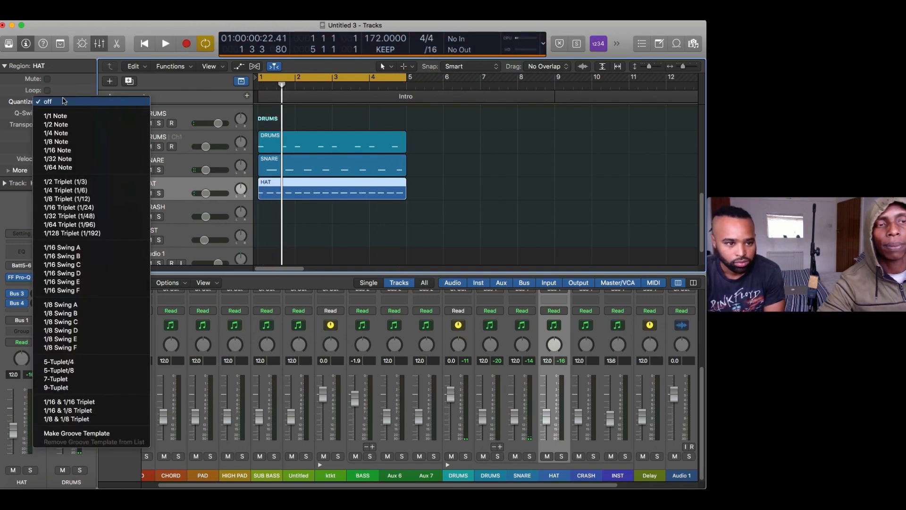
pyautogui.click(59, 141)
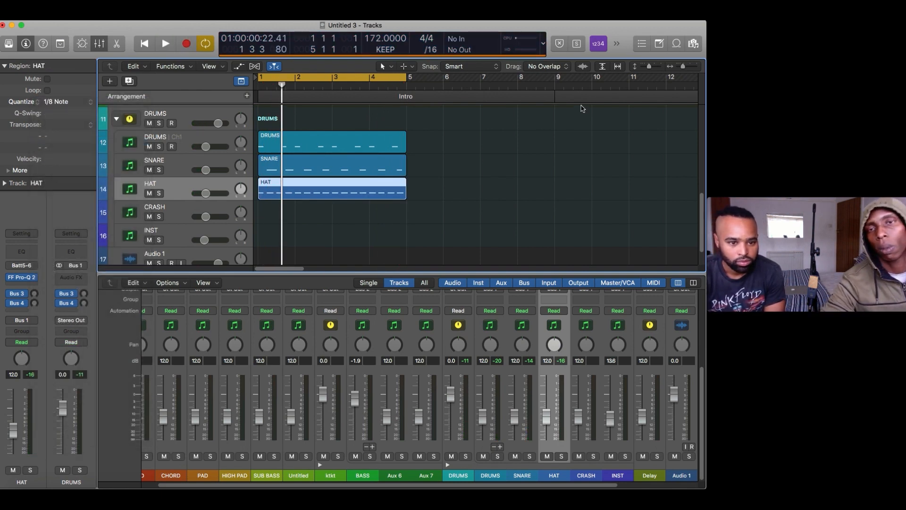
pyautogui.click(620, 44)
pyautogui.click(623, 51)
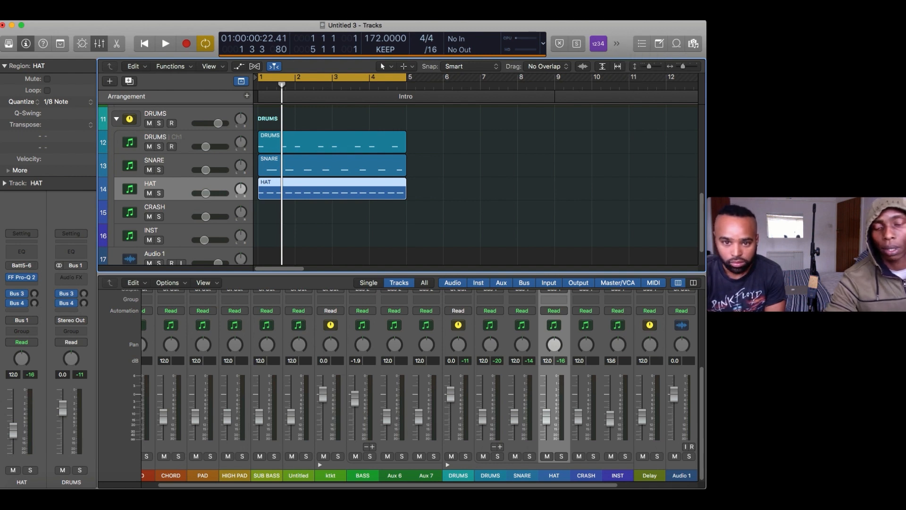
pyautogui.press('space')
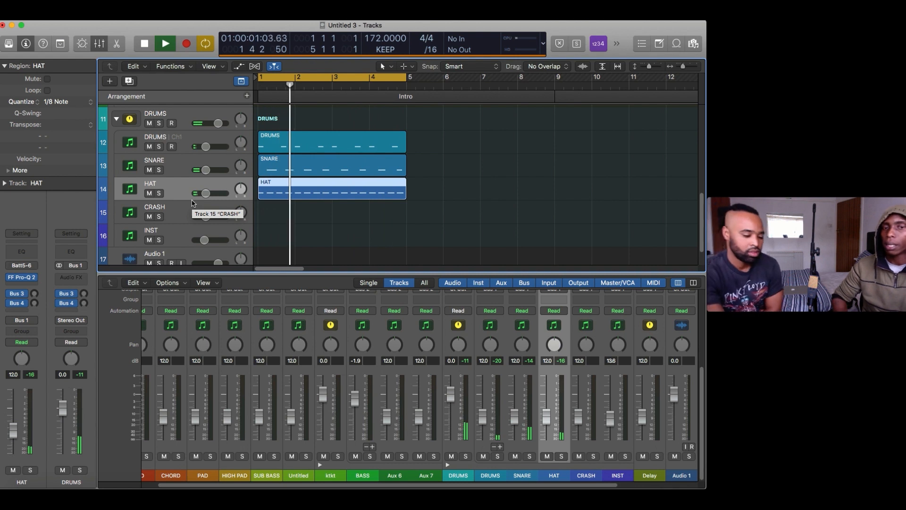
pyautogui.press('space')
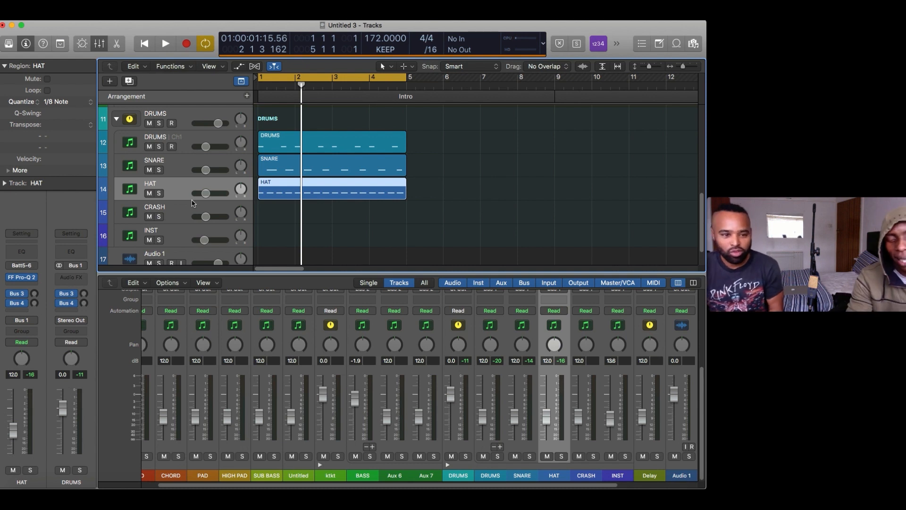
# Record a four-bar part on the INST track over the looped beat and quantize it to 1/8 Note
pyautogui.press('space')
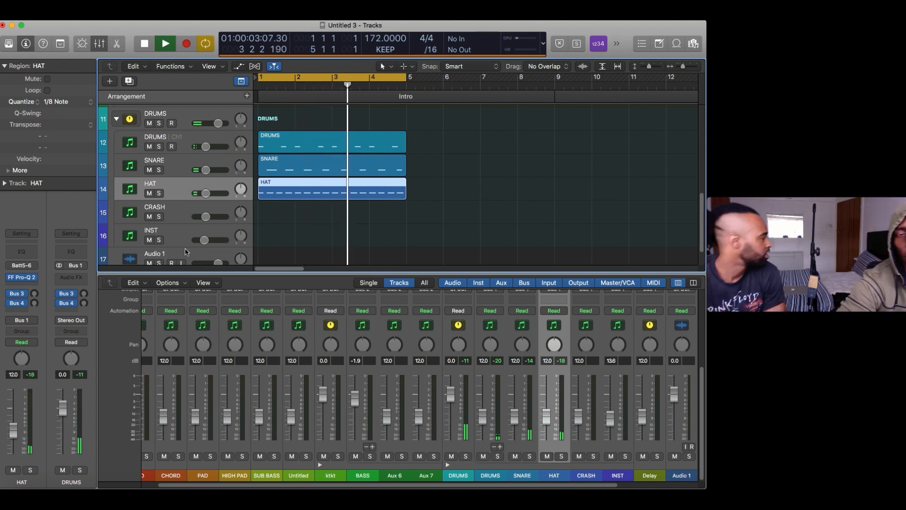
pyautogui.click(173, 230)
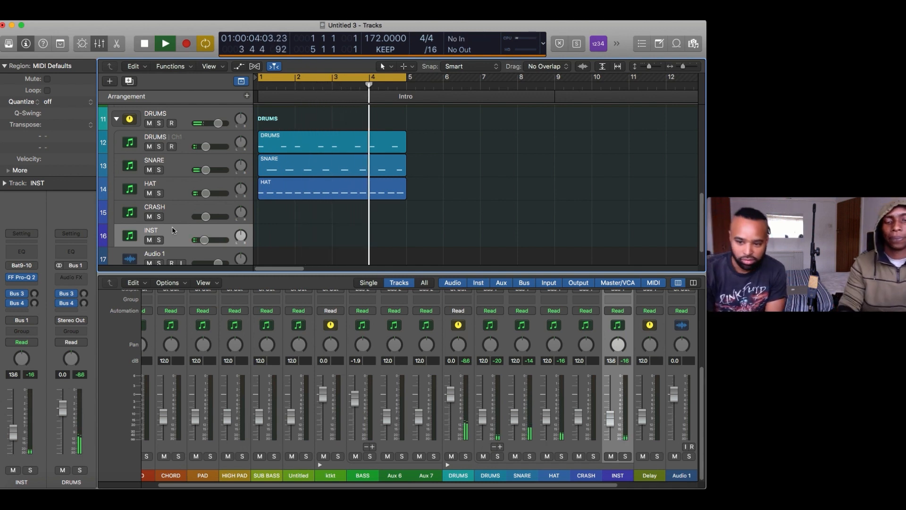
pyautogui.press('r')
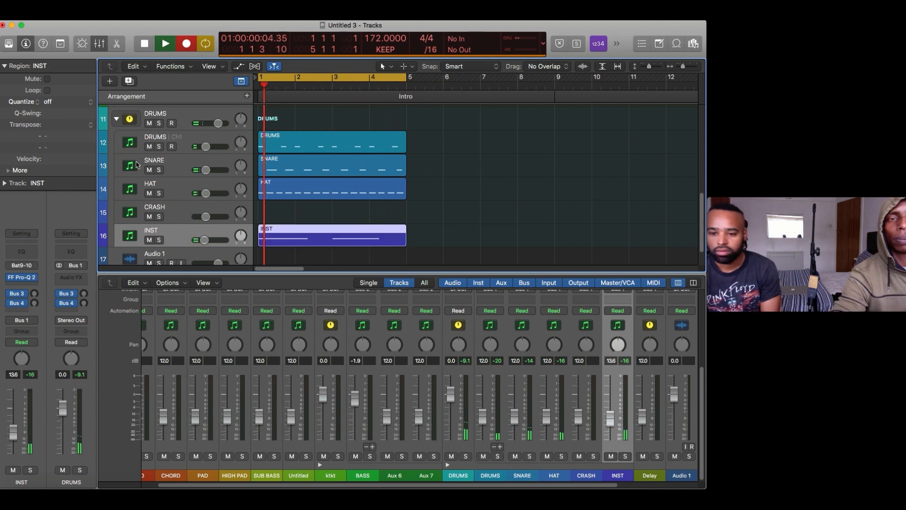
pyautogui.click(166, 45)
pyautogui.click(167, 44)
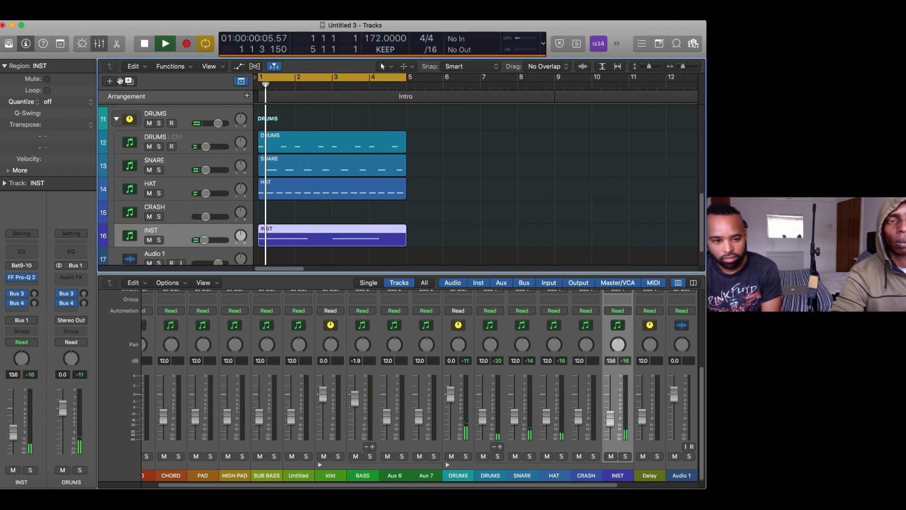
pyautogui.click(70, 100)
pyautogui.click(71, 136)
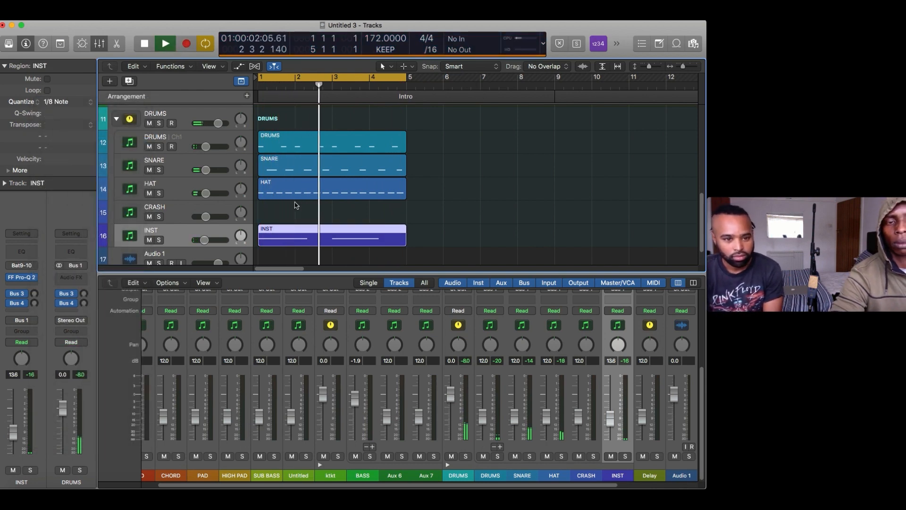
# Rehearse a bass line over the loop and record a four-bar pattern on the BASS track from bar 1 to bar 5
pyautogui.scroll(-2, 198, 213)
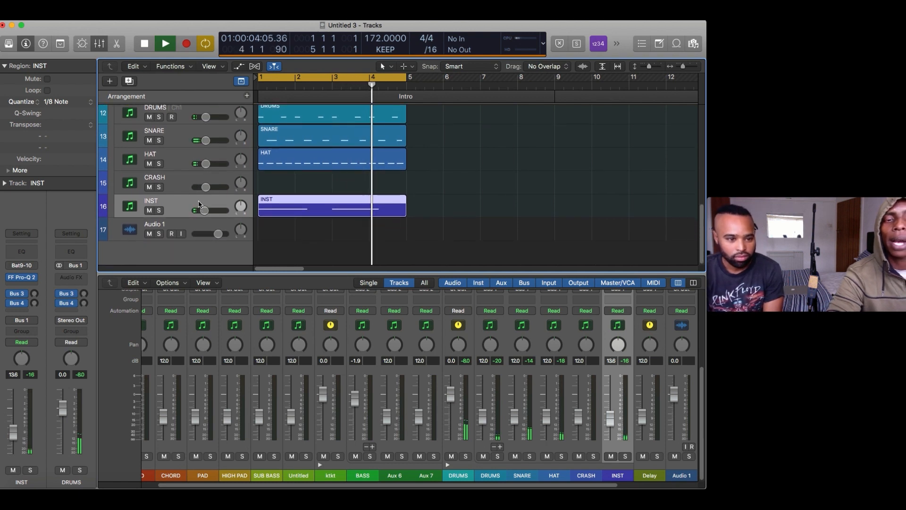
pyautogui.scroll(3, 206, 198)
pyautogui.scroll(4, 206, 197)
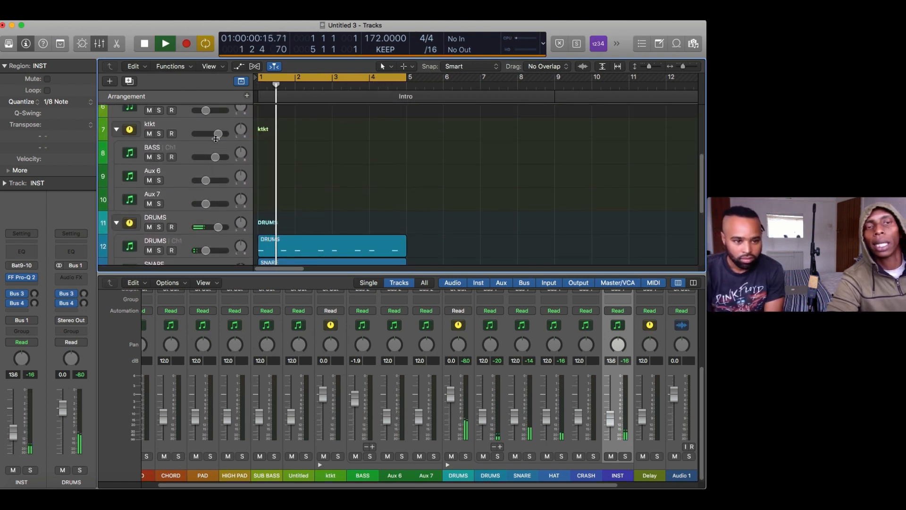
pyautogui.click(216, 148)
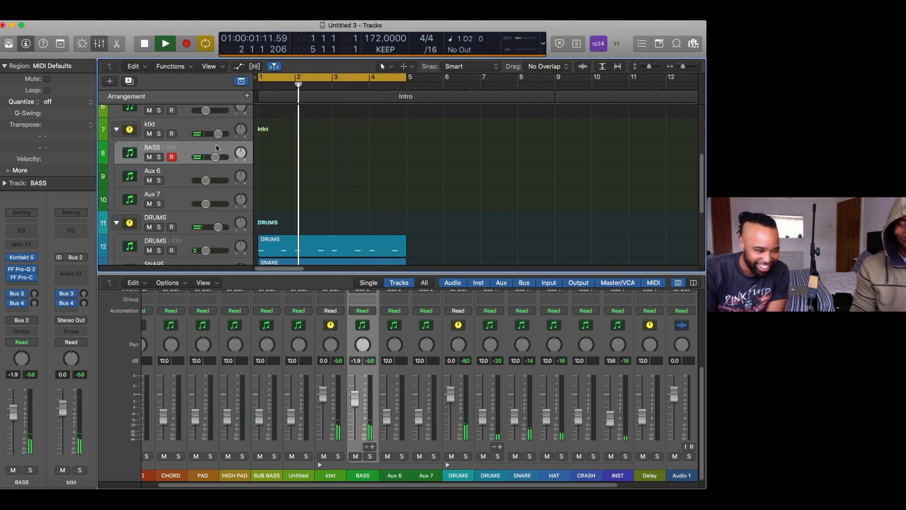
pyautogui.press('space')
pyautogui.press('r')
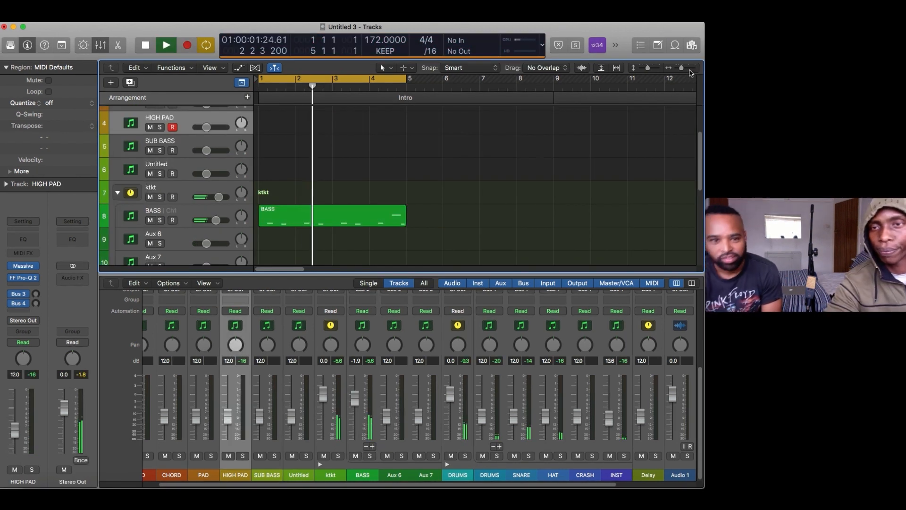
# Select the four-bar BASS, DRUMS, SNARE, HAT and INST regions together in the arrangement
pyautogui.moveTo(683, 67); pyautogui.dragTo(644, 72)
pyautogui.scroll(-2, 329, 201)
pyautogui.scroll(-3, 357, 176)
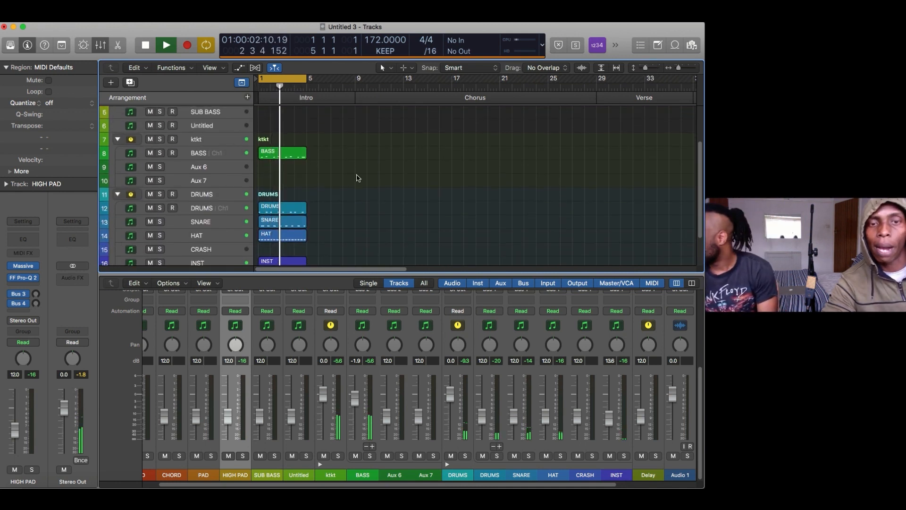
pyautogui.scroll(1, 343, 149)
pyautogui.moveTo(336, 115); pyautogui.dragTo(266, 255)
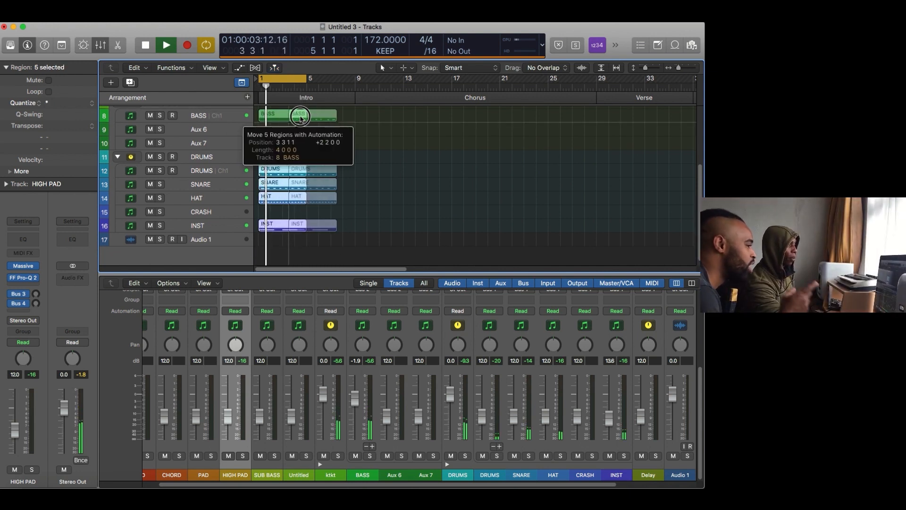